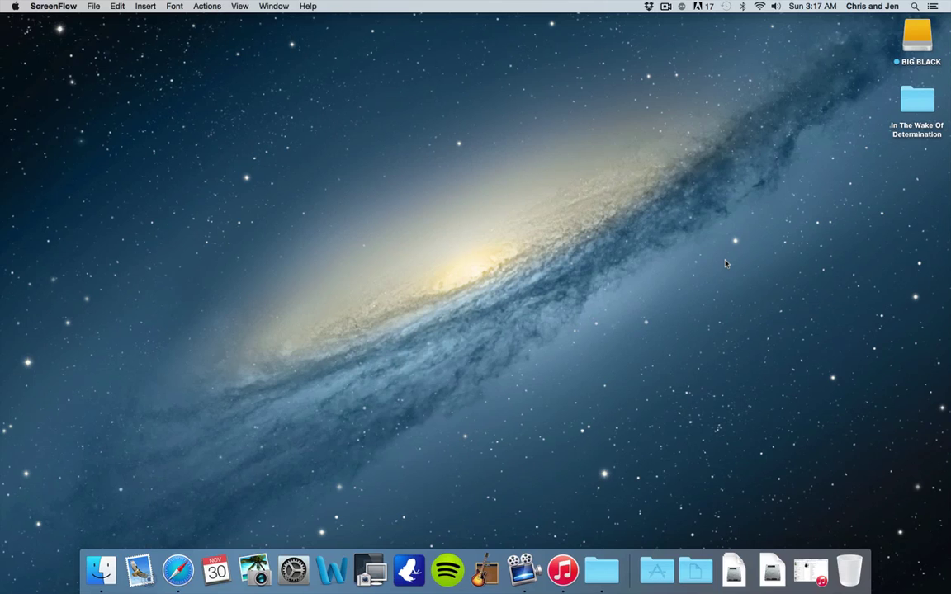
Step: Check the 13 MP3 tracks in the In The Wake Of Determination Finder folder, then close it
click(569, 571)
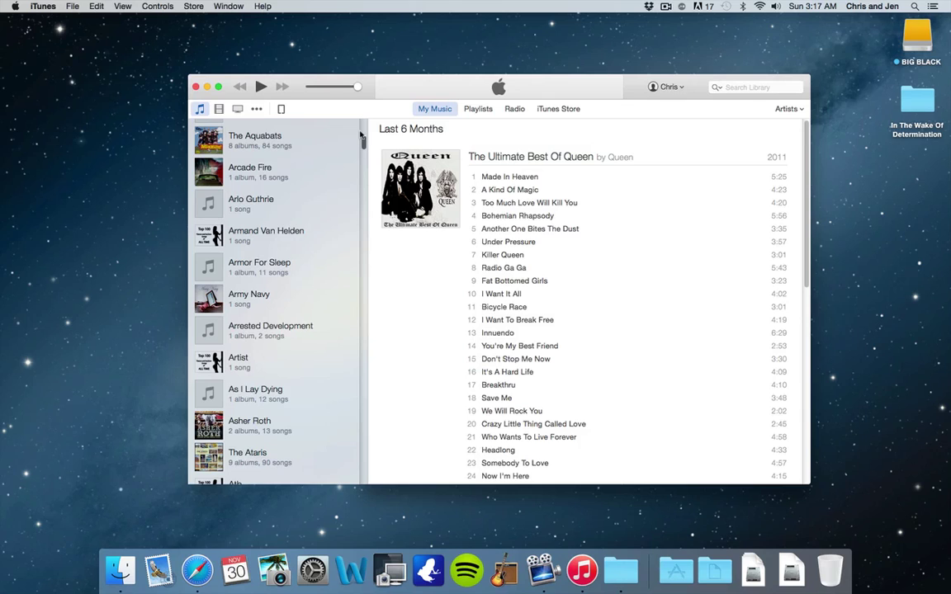
click(909, 107)
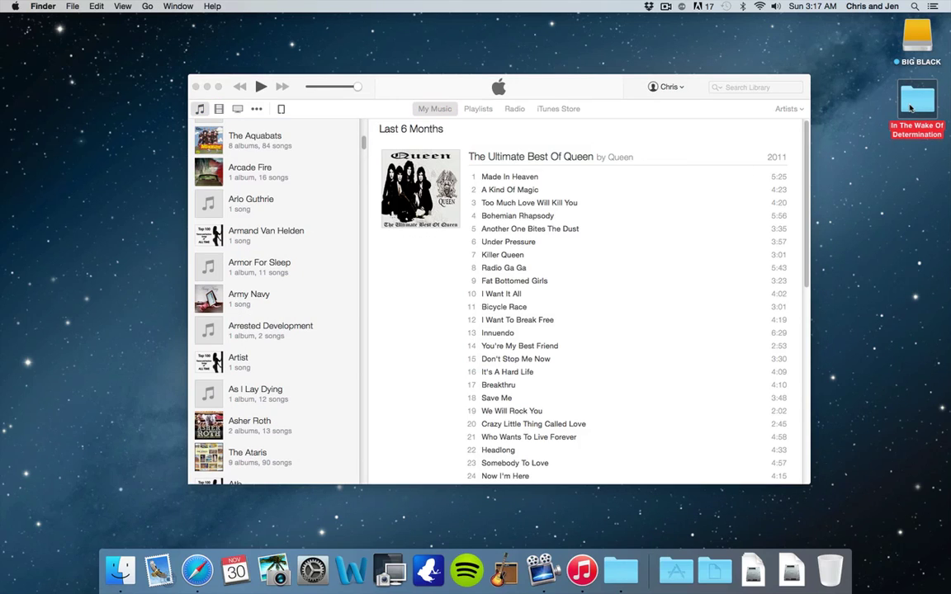
double_click(911, 107)
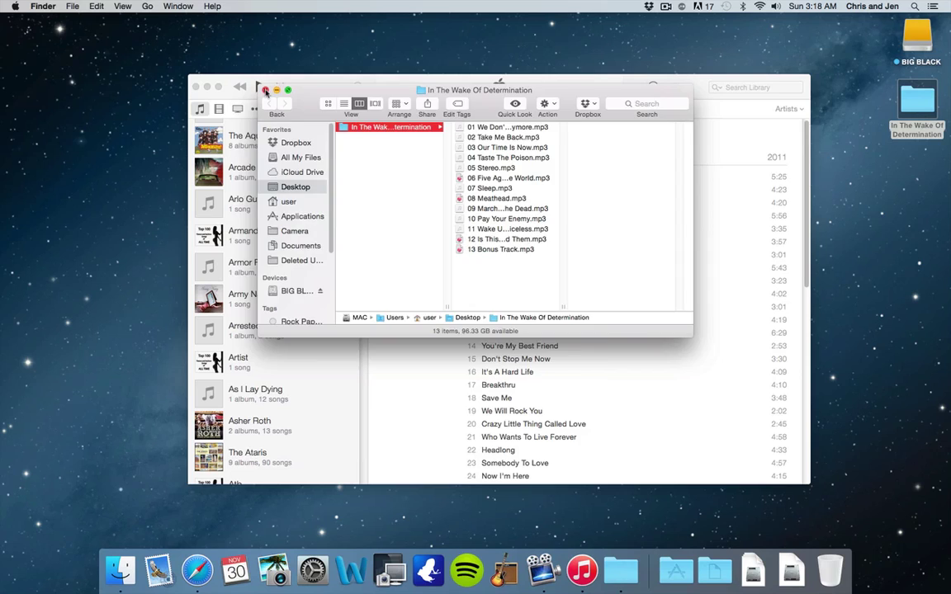
click(265, 90)
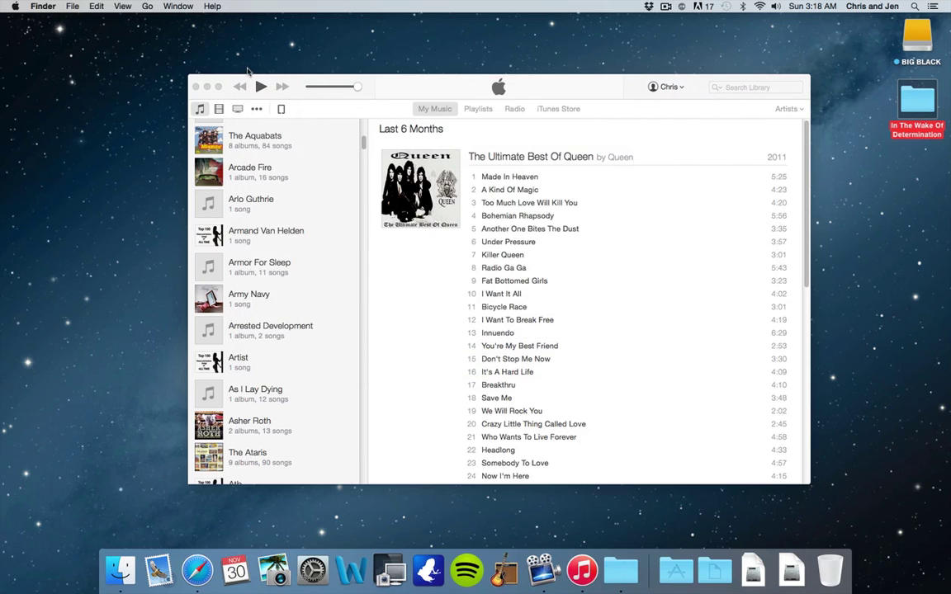
Step: Open the Add To Library chooser from iTunes' File menu
click(302, 80)
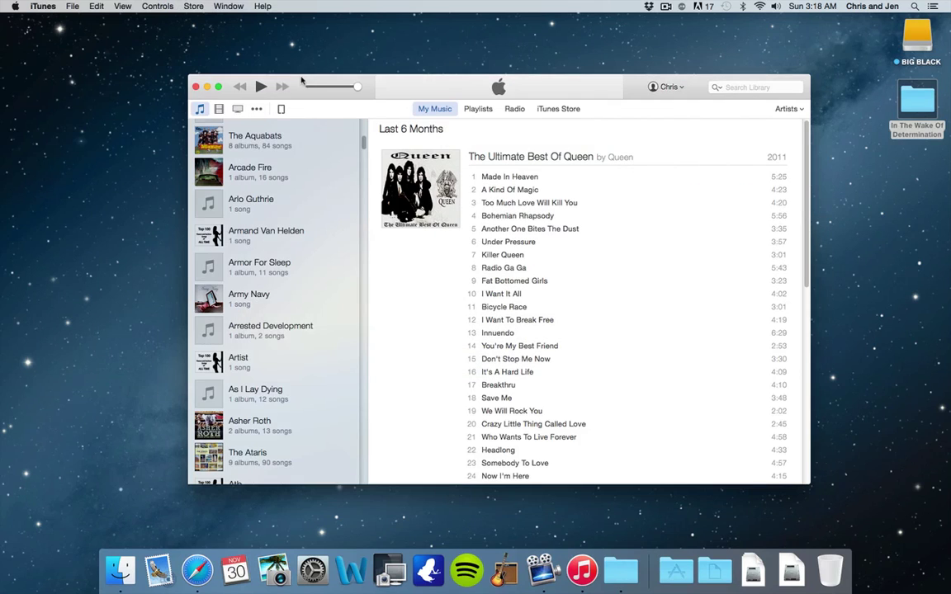
click(74, 7)
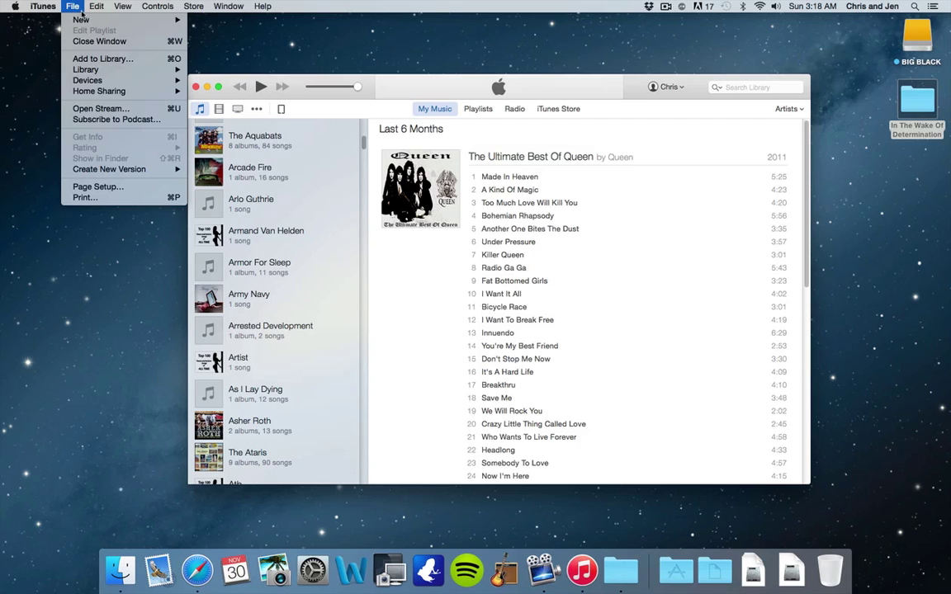
mouse_move(84, 20)
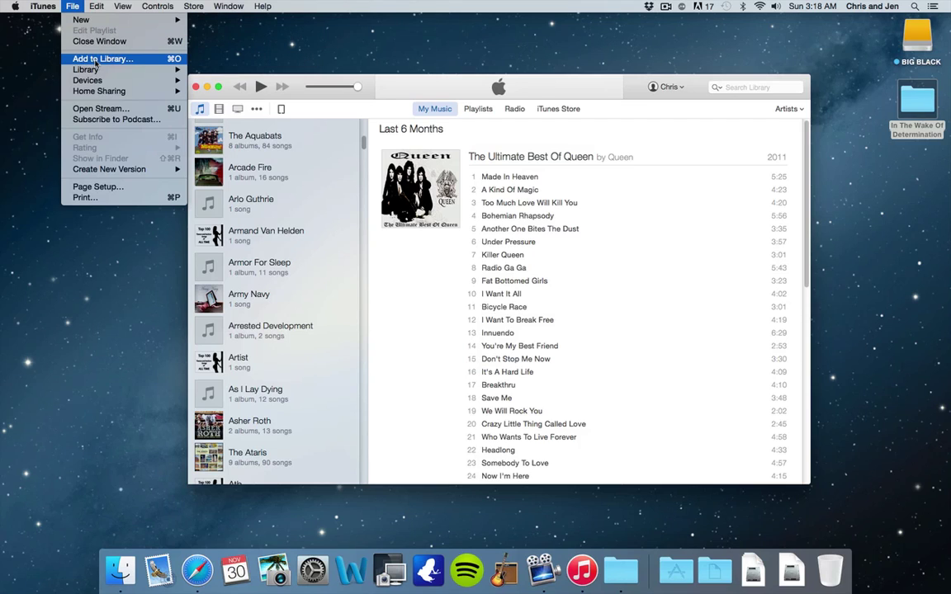
click(96, 59)
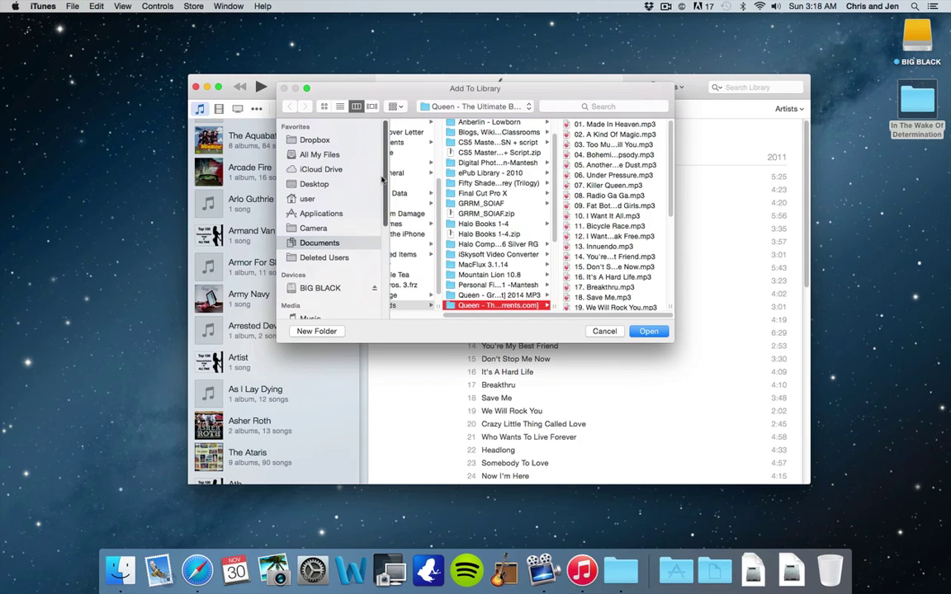
Step: Select the whole In The Wake Of Determination folder on the Desktop and import it
click(319, 183)
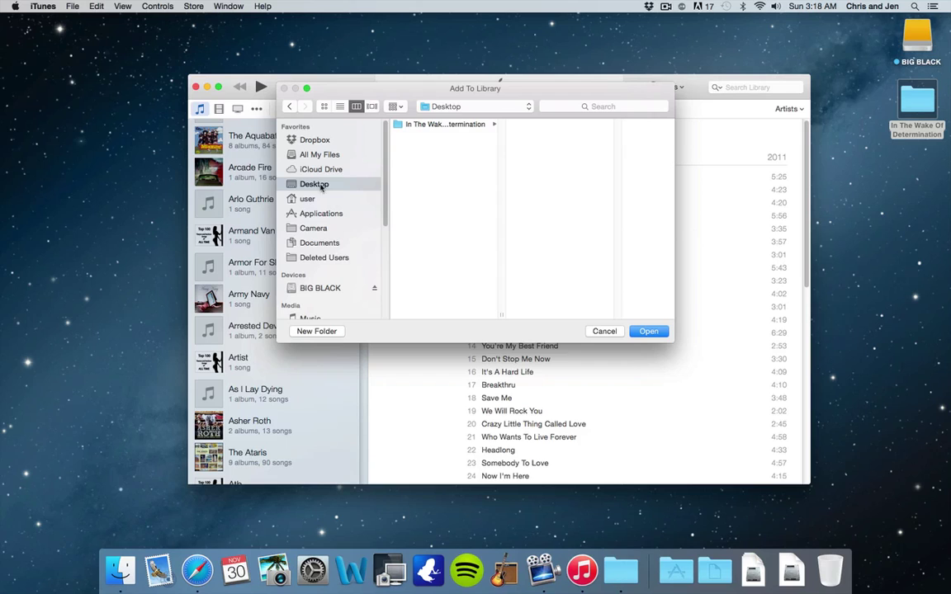
click(419, 124)
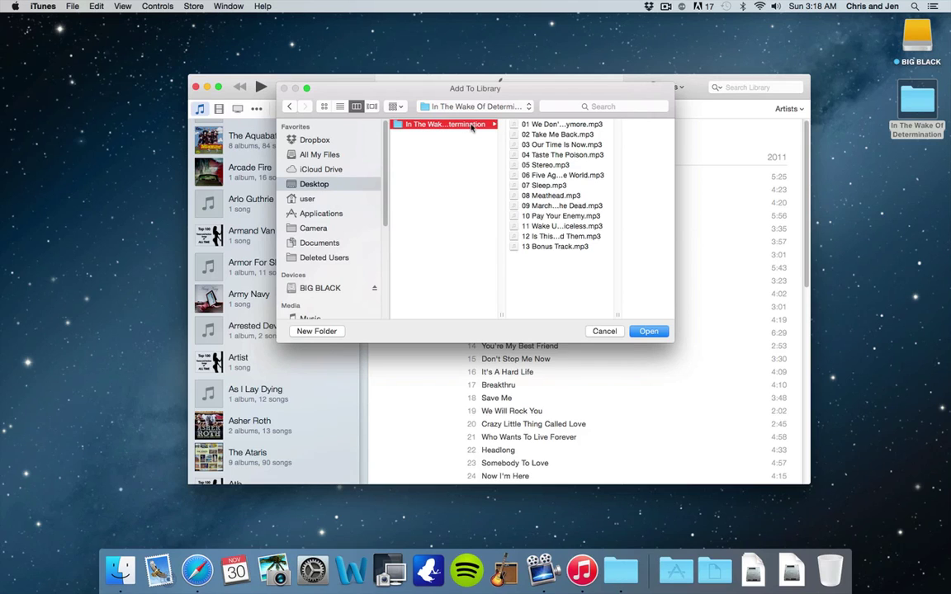
click(545, 188)
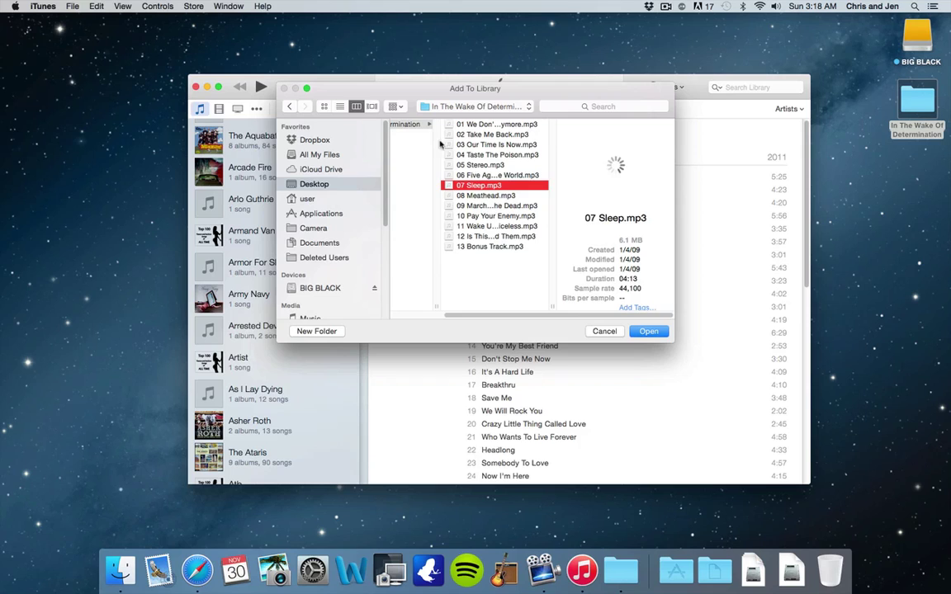
click(410, 126)
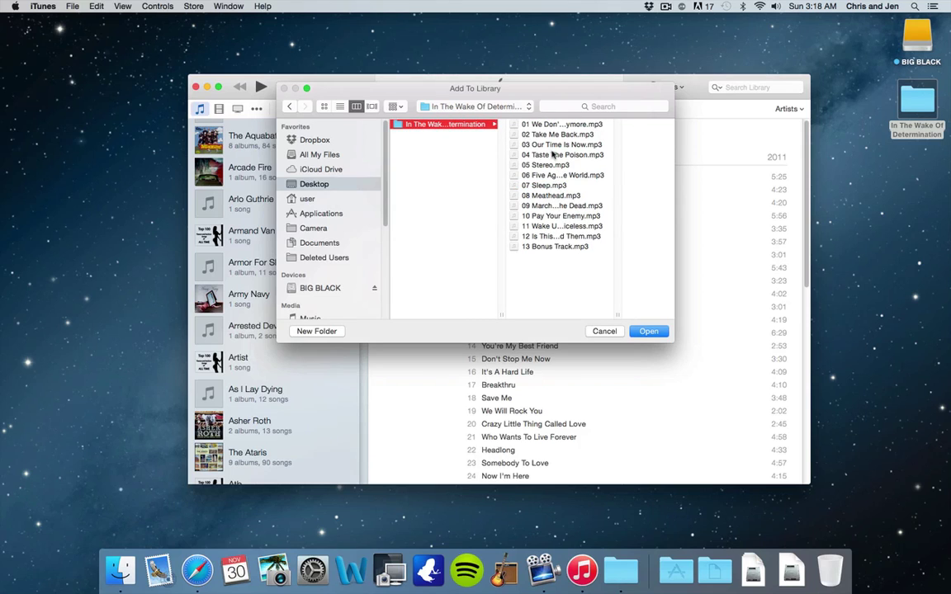
click(538, 124)
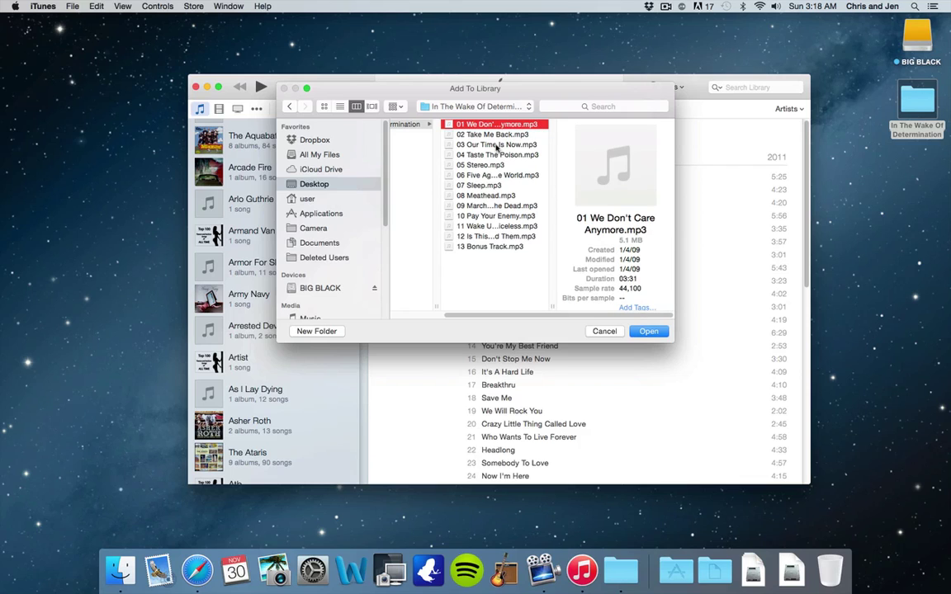
super+click(497, 145)
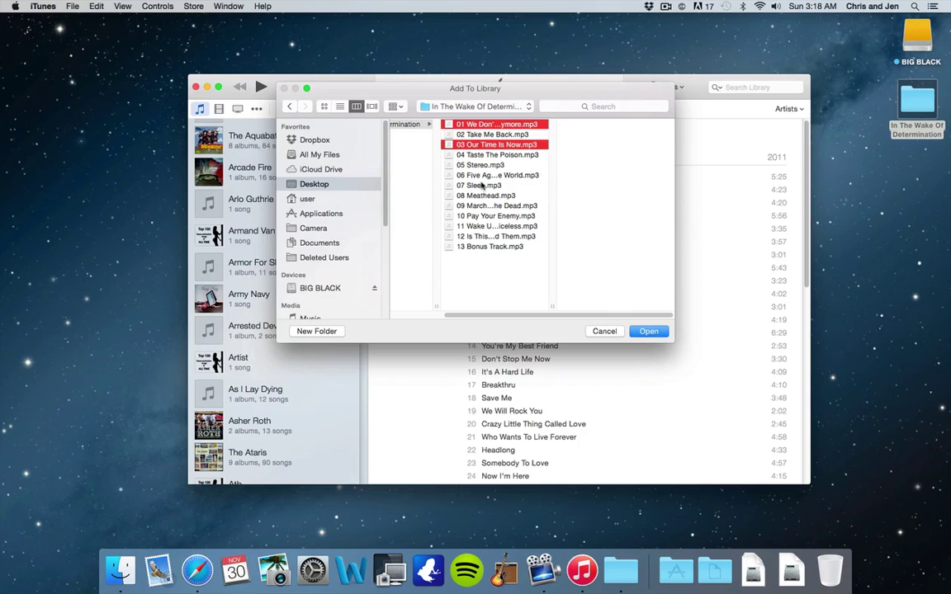
super+click(477, 185)
super+click(482, 216)
super+click(484, 226)
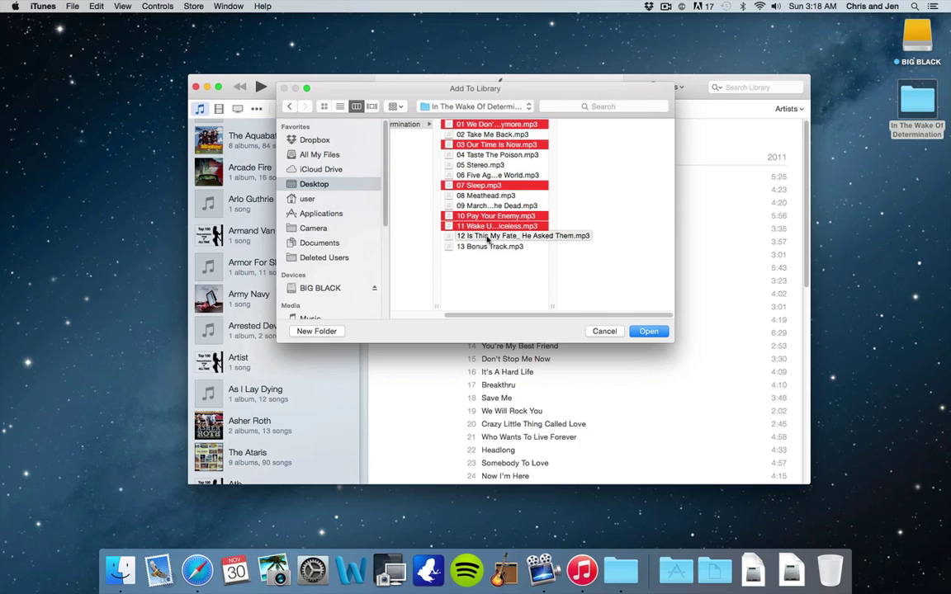
click(402, 125)
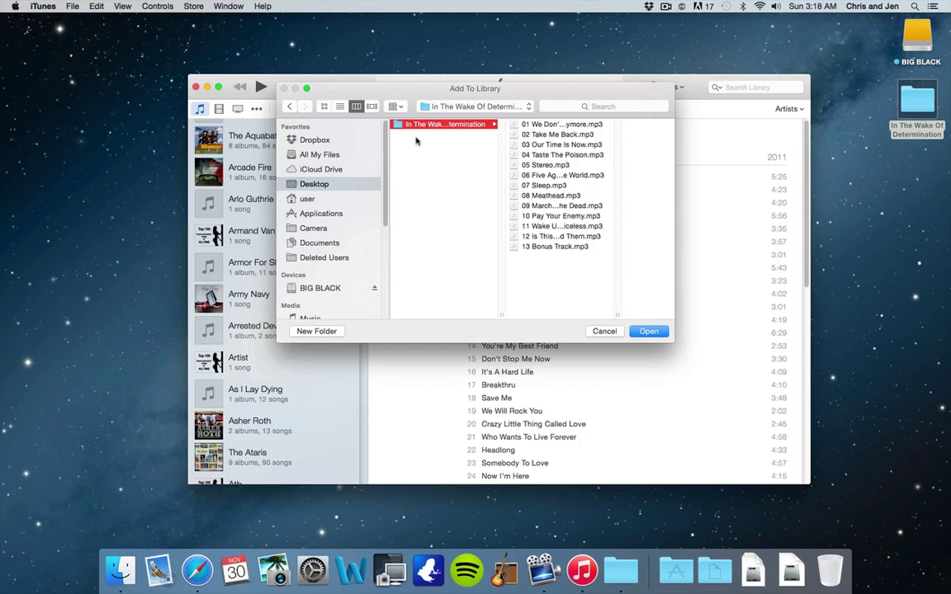
click(651, 332)
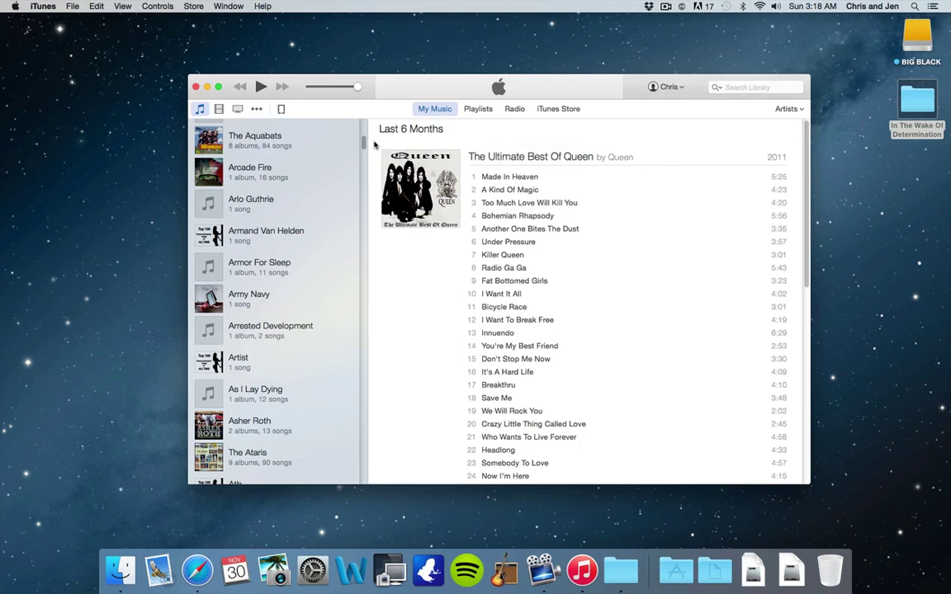
Step: Search the library for 'story' and scroll Story of the Year's page to the 2005 album
click(731, 90)
text(story)
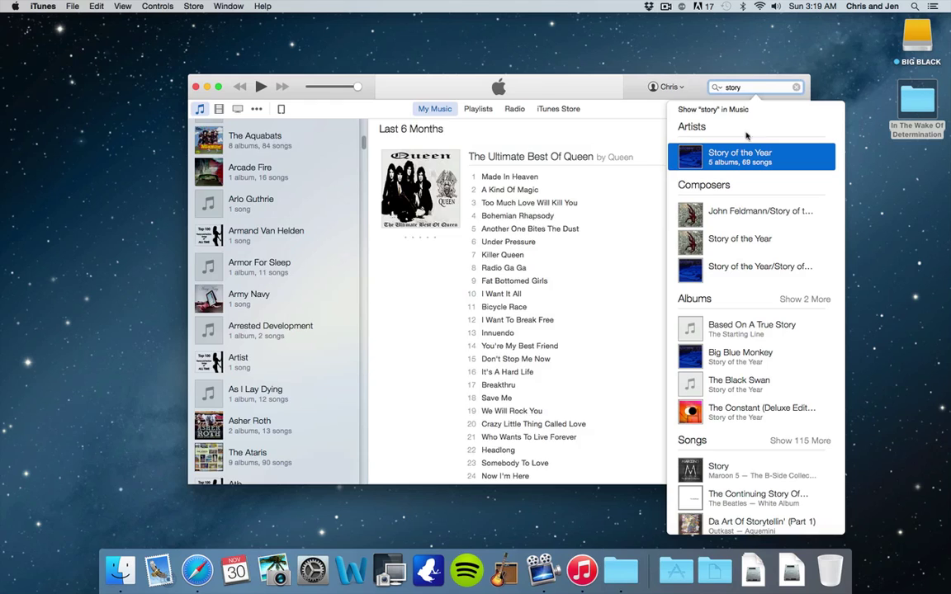
key(Return)
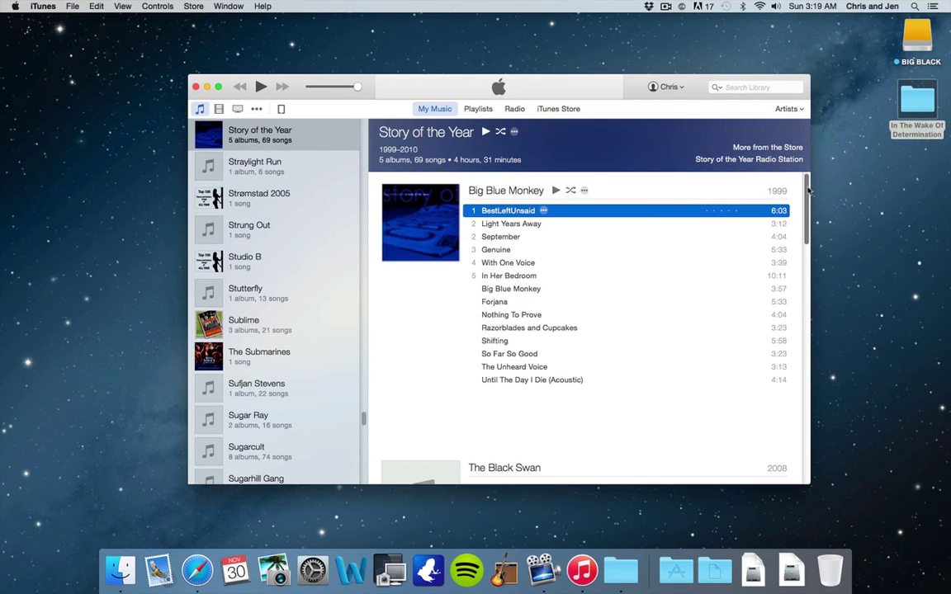
scroll(805, 200, down, 1)
drag(805, 200, 788, 388)
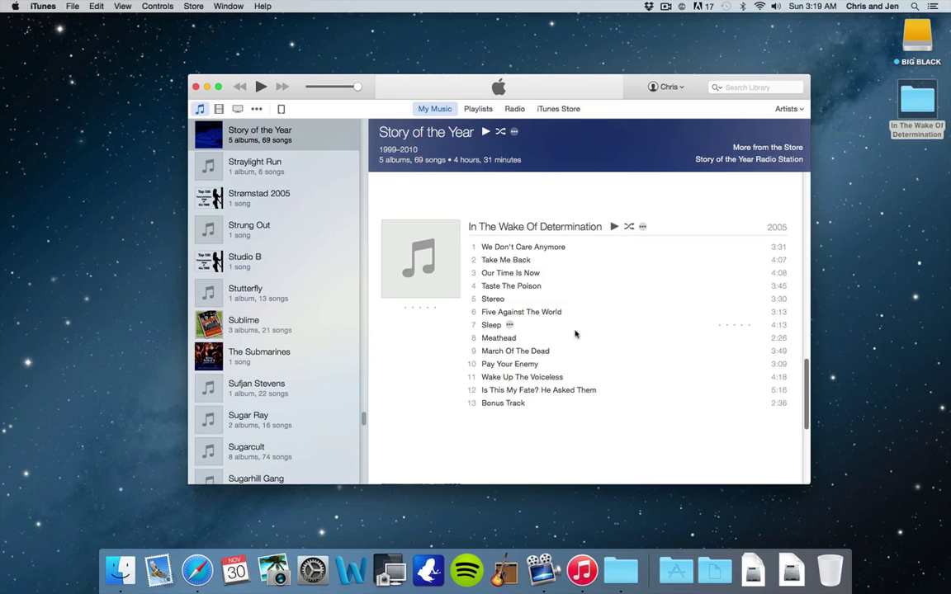
Step: Download cover art for In The Wake Of Determination with Get Album Artwork
right_click(506, 232)
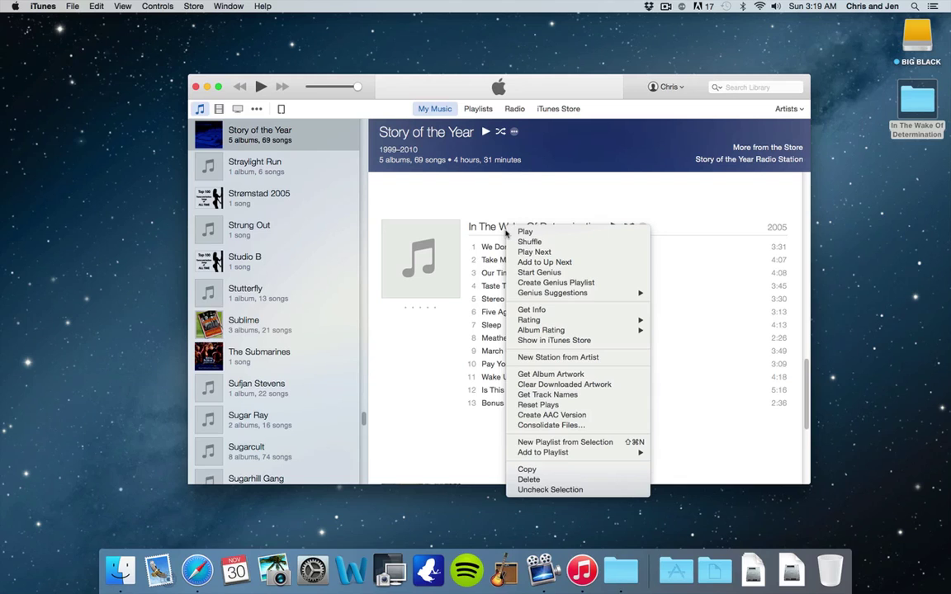
click(550, 374)
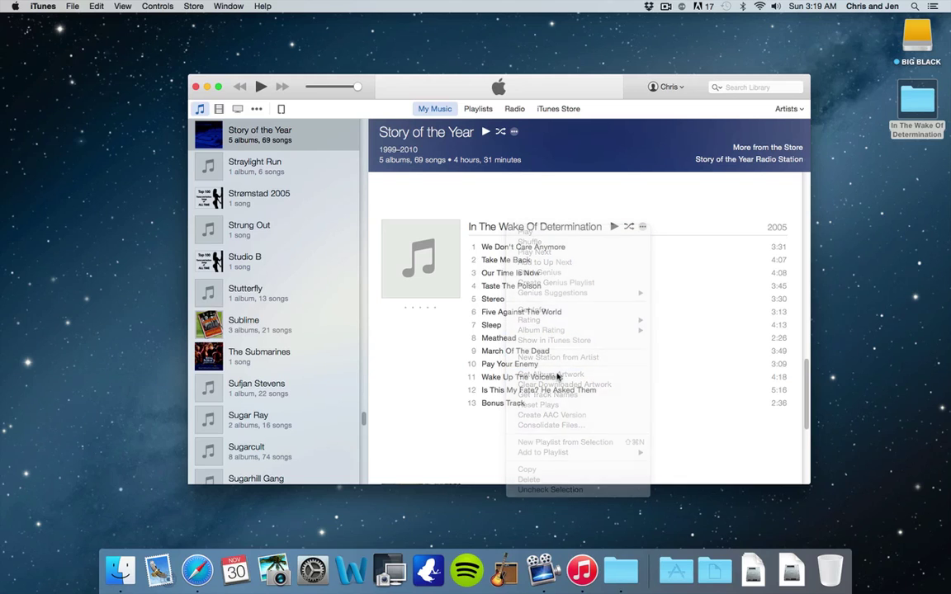
click(548, 217)
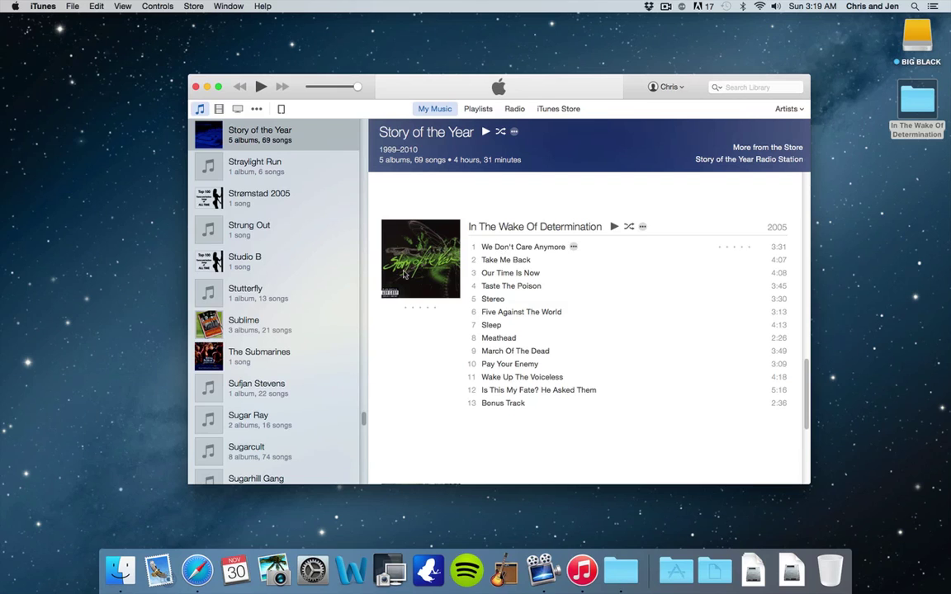
mouse_move(364, 421)
mouse_down()
mouse_move(361, 169)
mouse_move(351, 113)
mouse_up()
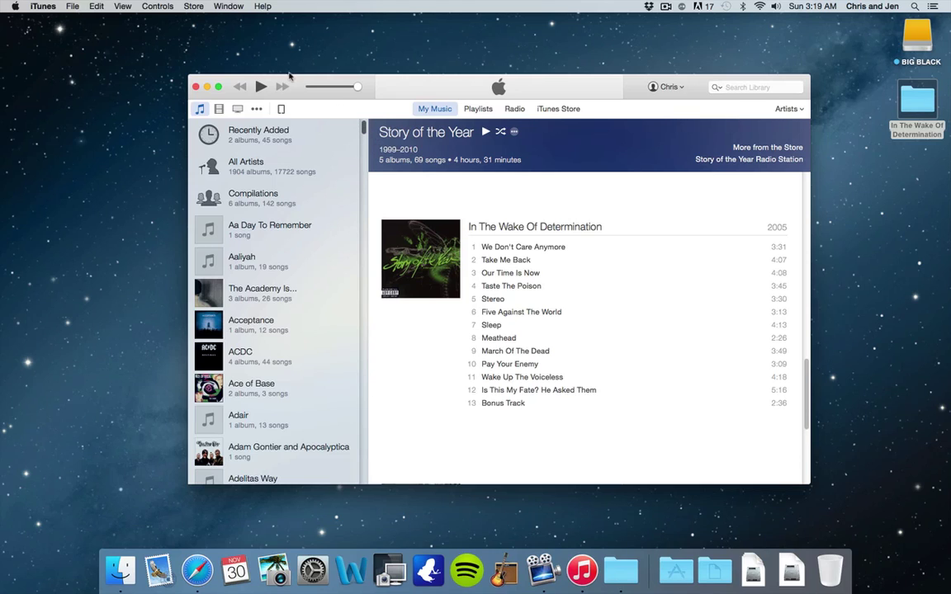
click(73, 6)
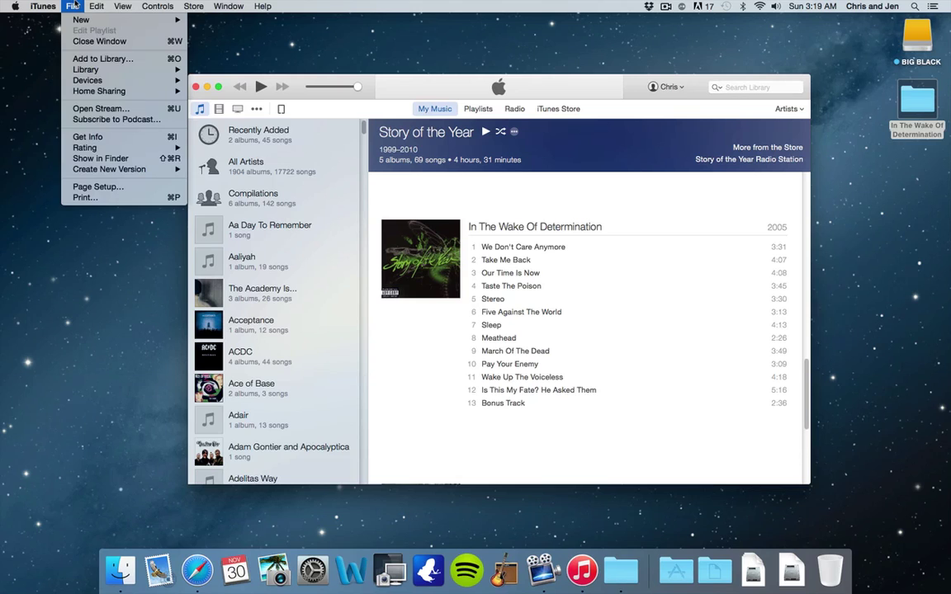
click(116, 58)
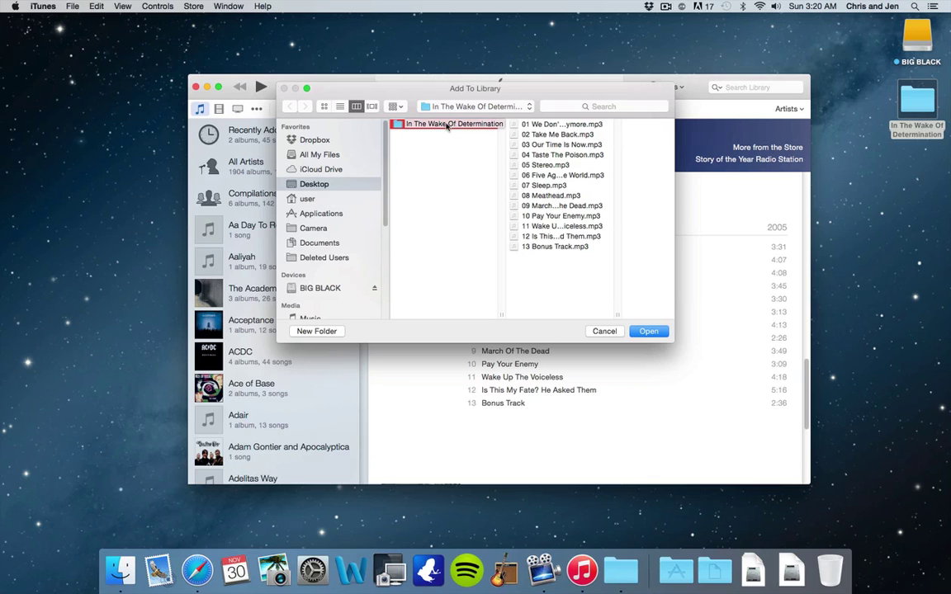
click(613, 331)
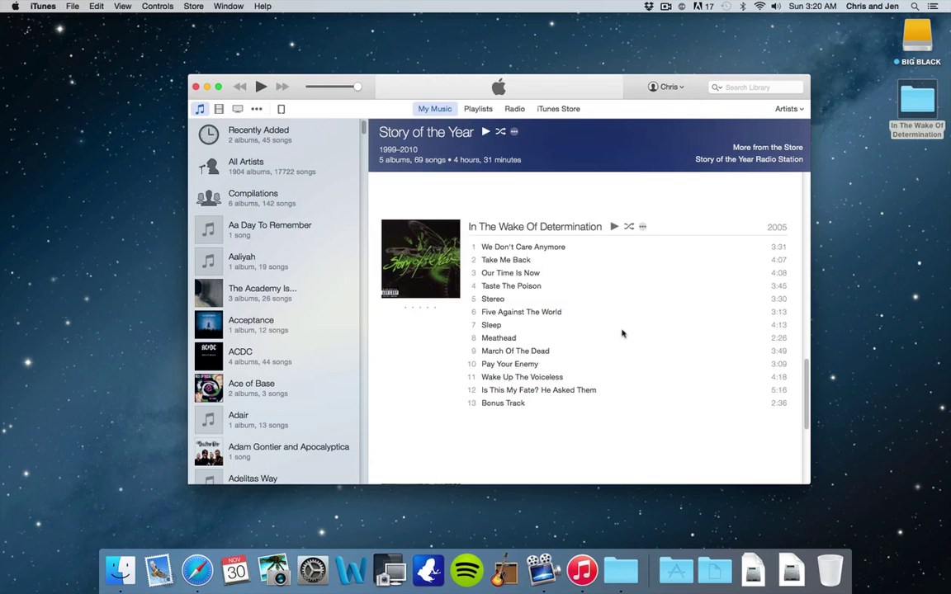